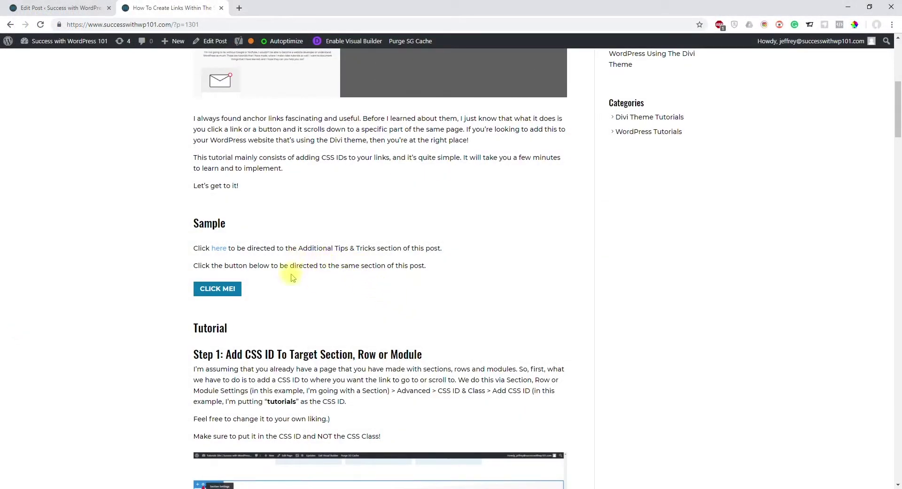
- Follow the post's 'here' link and CLICK ME button down to Additional Tips & Tricks
{"action": "left_click", "coordinate": [226, 252]}
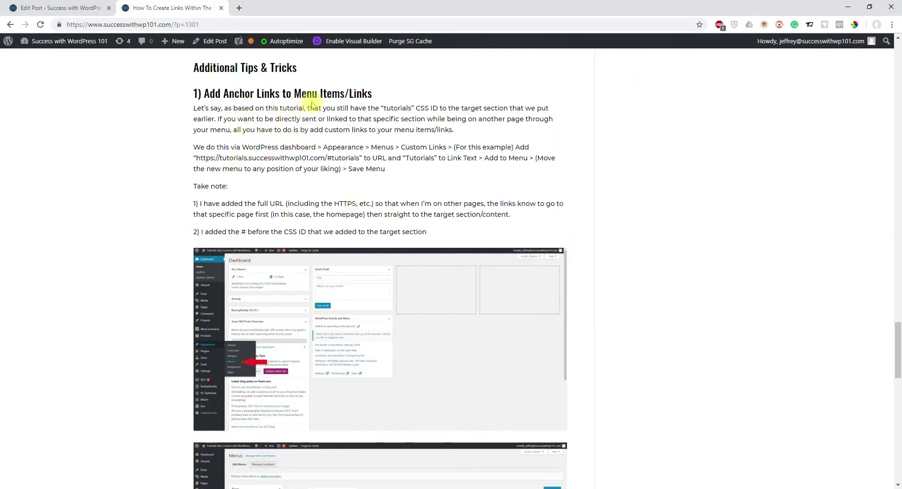
{"action": "left_click_drag", "start_coordinate": [897, 344], "coordinate": [898, 135]}
{"action": "scroll", "coordinate": [540, 291], "scroll_direction": "up", "scroll_amount": 3}
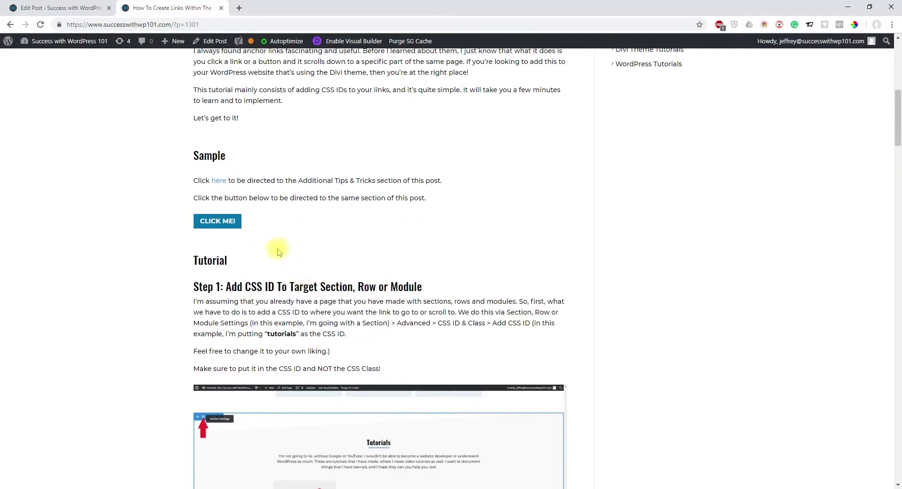
{"action": "left_click", "coordinate": [219, 224]}
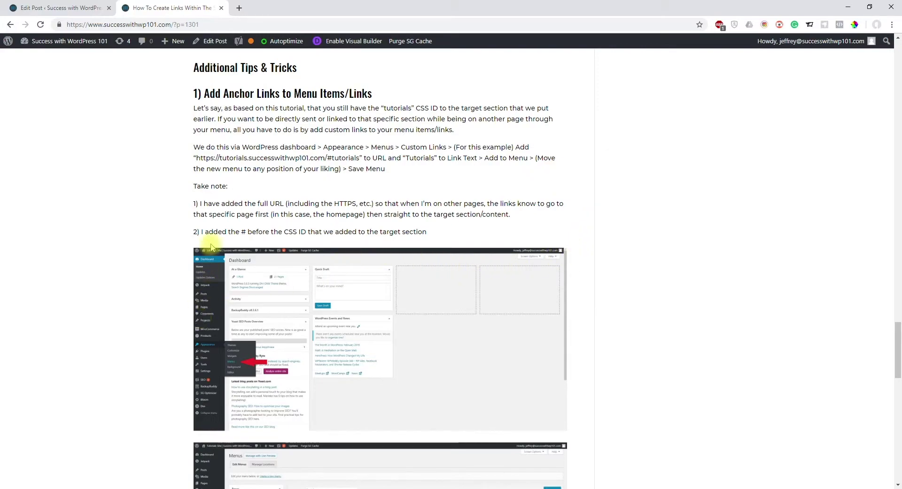
{"action": "scroll", "coordinate": [216, 268], "scroll_direction": "up", "scroll_amount": 1}
- Switch to the Visual Builder window and scroll down to the Tutorials section
{"action": "mouse_move", "coordinate": [151, 485]}
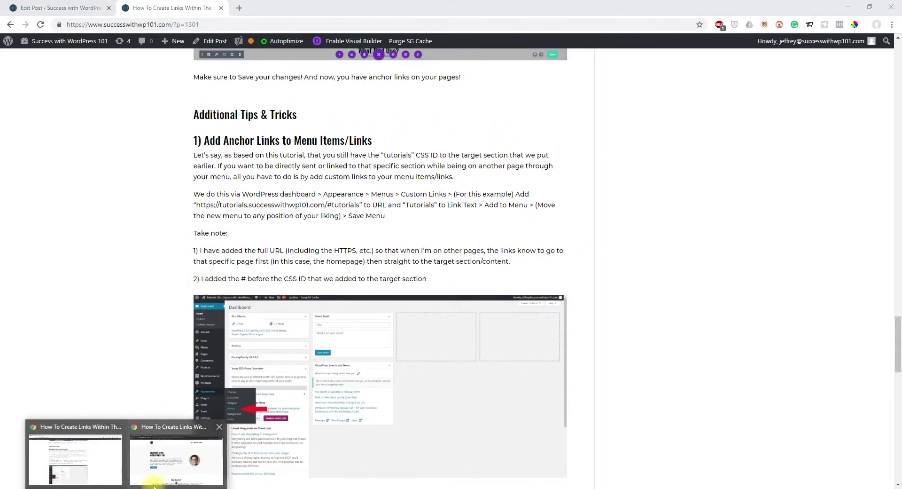
{"action": "left_click", "coordinate": [171, 465]}
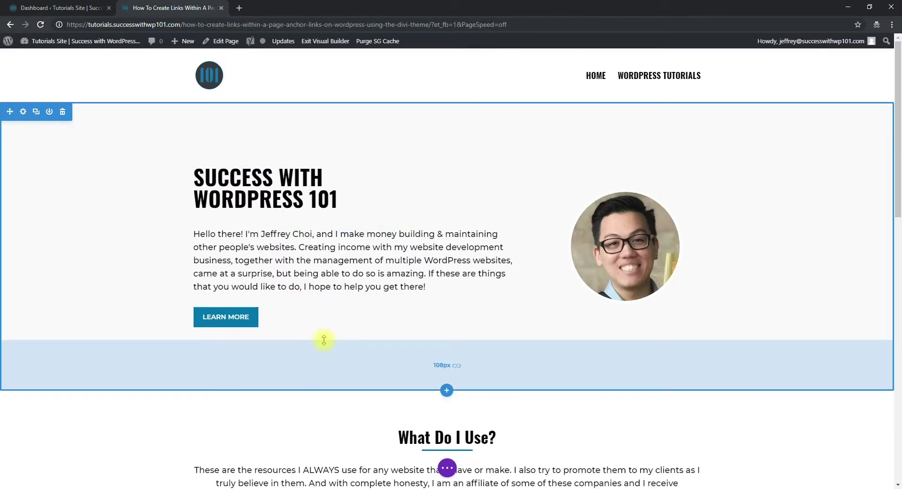
{"action": "scroll", "coordinate": [310, 339], "scroll_direction": "down", "scroll_amount": 6}
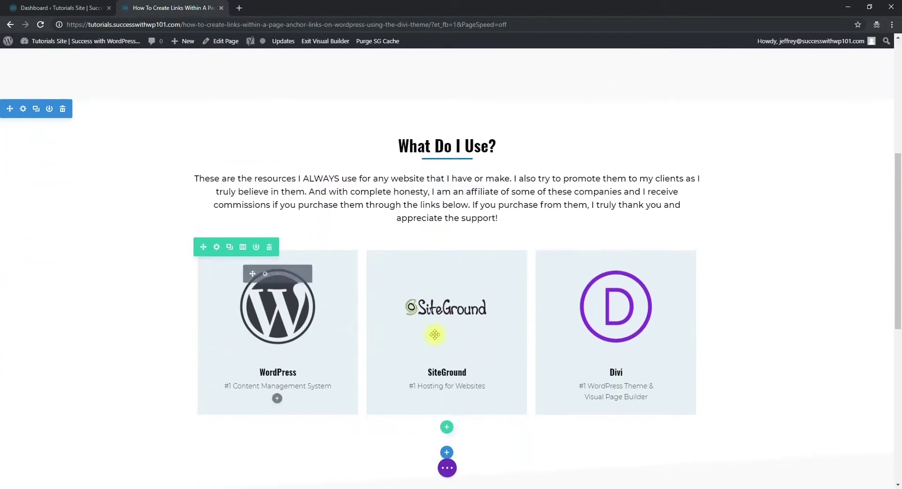
{"action": "scroll", "coordinate": [434, 334], "scroll_direction": "down", "scroll_amount": 6}
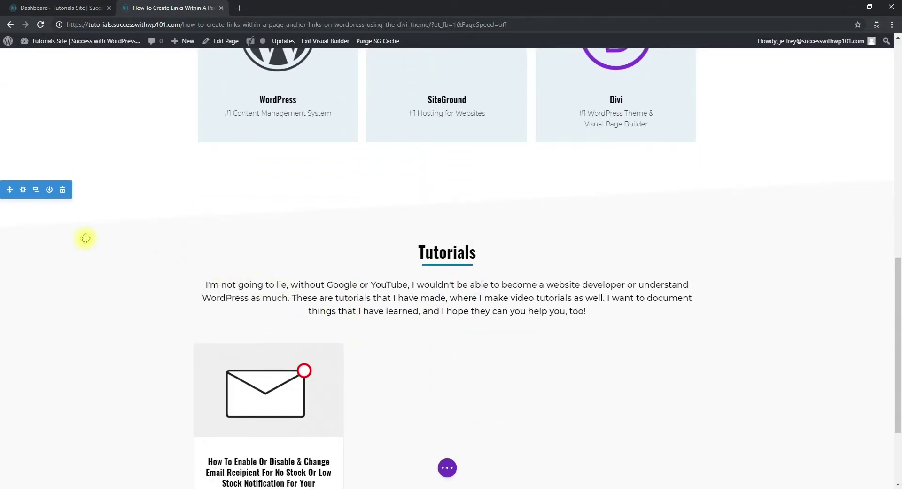
- Enter 'tutorials' as the section's CSS ID under Advanced > CSS ID & Classes and save
{"action": "left_click", "coordinate": [23, 191]}
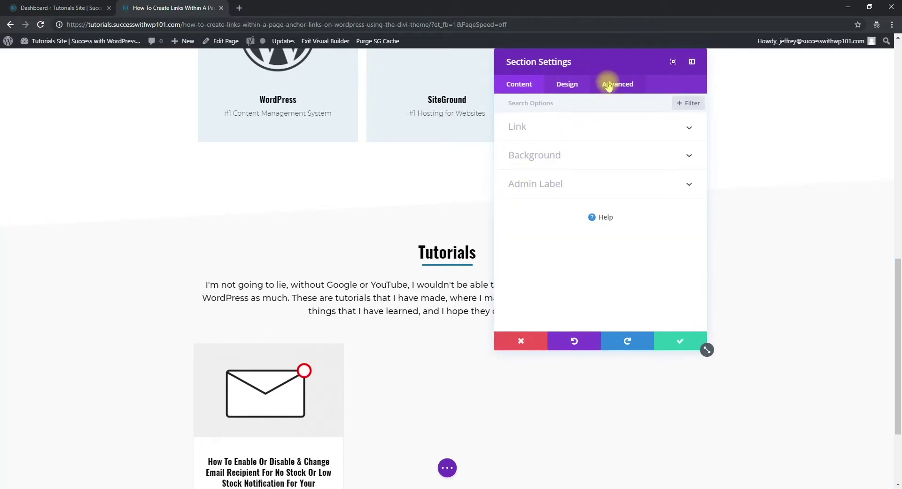
{"action": "left_click", "coordinate": [607, 85]}
{"action": "left_click", "coordinate": [561, 133]}
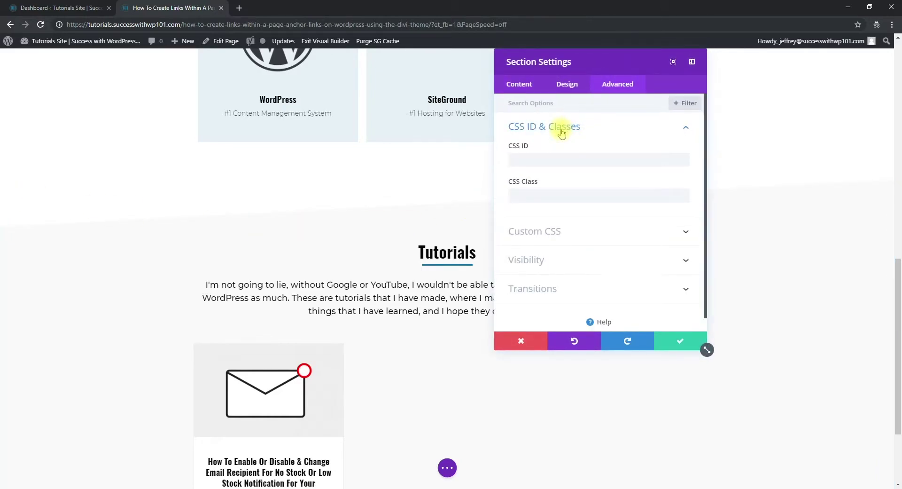
{"action": "left_click", "coordinate": [576, 160]}
{"action": "type", "text": "tutorials"}
{"action": "left_click", "coordinate": [677, 340]}
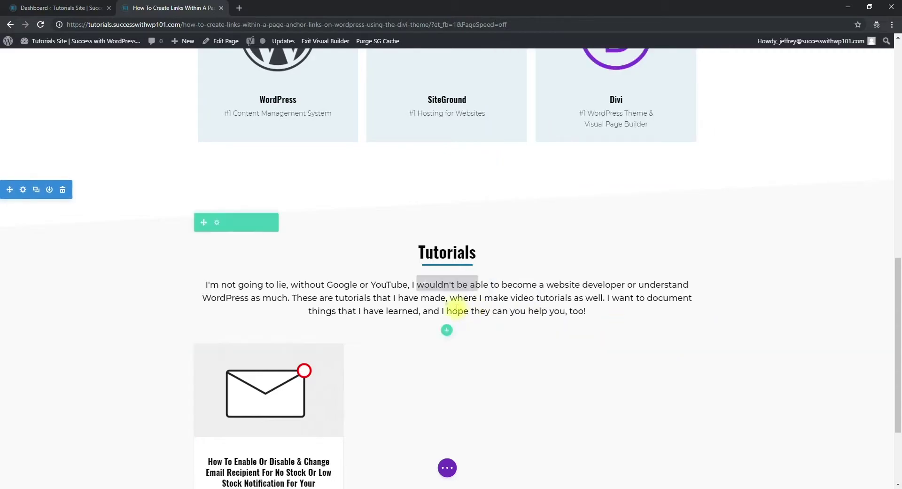
- Inspect the row's and blog module's CSS ID options, closing both without changes
{"action": "left_click", "coordinate": [216, 223]}
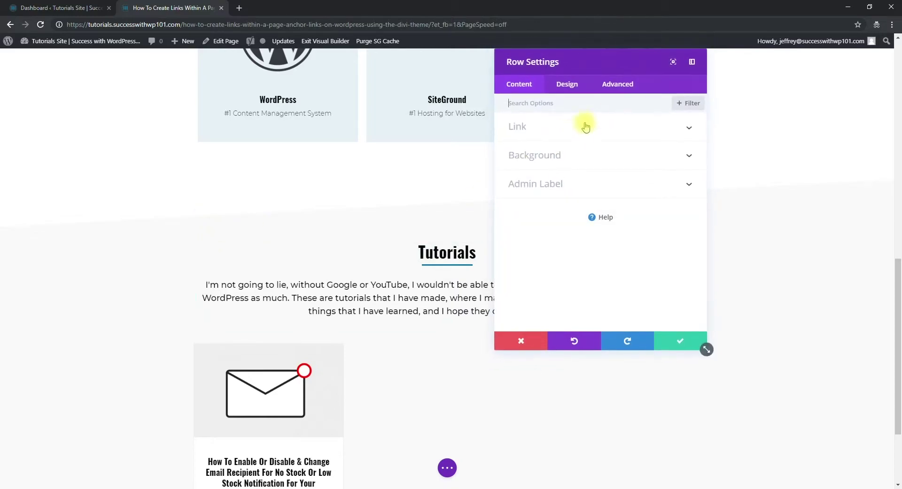
{"action": "left_click", "coordinate": [620, 84]}
{"action": "left_click", "coordinate": [587, 123]}
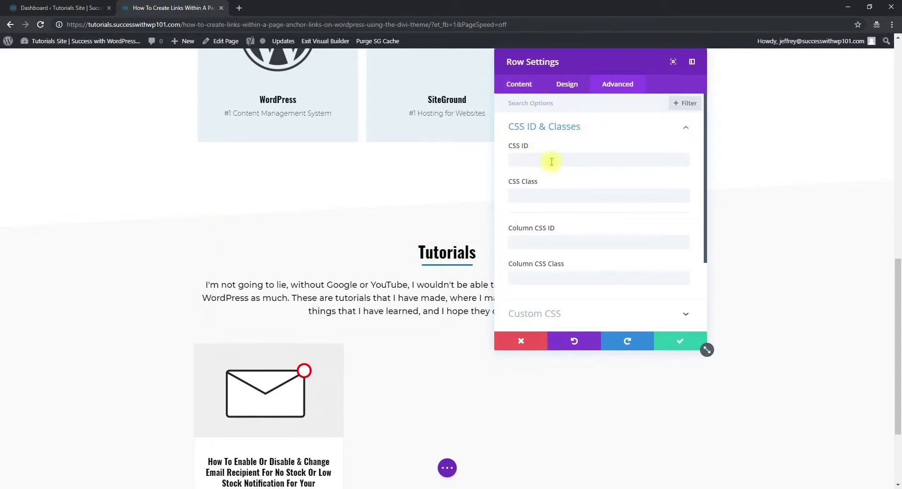
{"action": "left_click", "coordinate": [680, 340]}
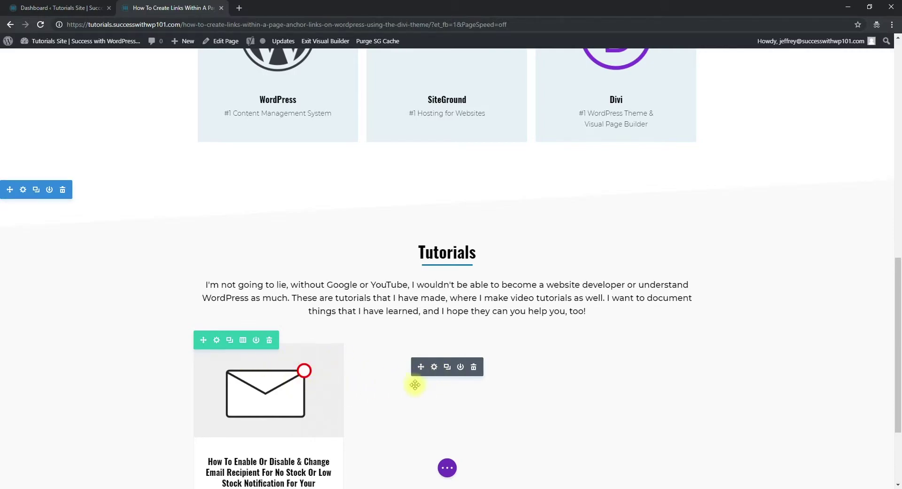
{"action": "left_click", "coordinate": [433, 366]}
{"action": "left_click", "coordinate": [618, 83]}
{"action": "left_click", "coordinate": [566, 136]}
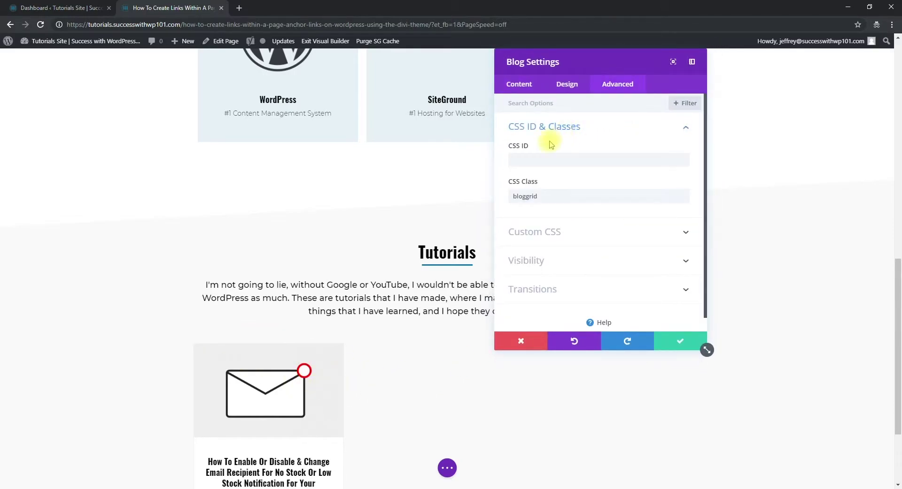
{"action": "left_click", "coordinate": [690, 340]}
- Reopen the Tutorials section settings to verify its CSS ID reads tutorials
{"action": "mouse_move", "coordinate": [129, 274]}
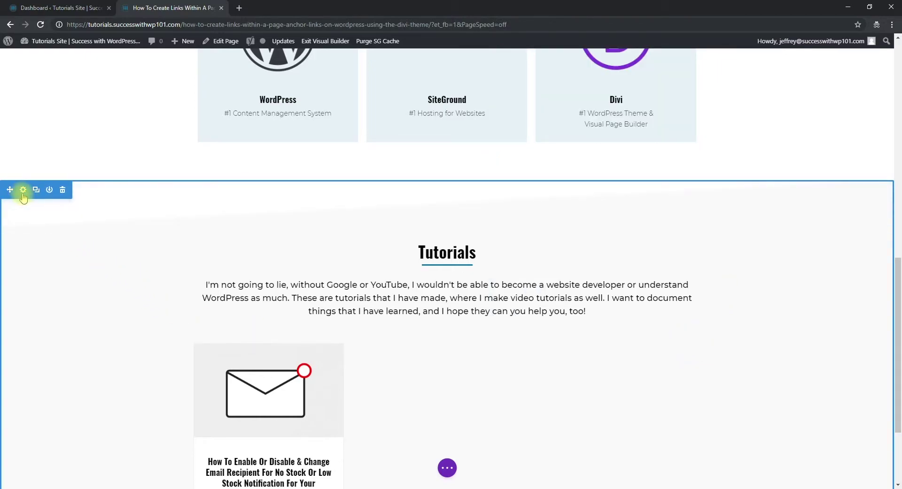
{"action": "left_click", "coordinate": [24, 189]}
{"action": "left_click", "coordinate": [615, 85]}
{"action": "left_click", "coordinate": [550, 128]}
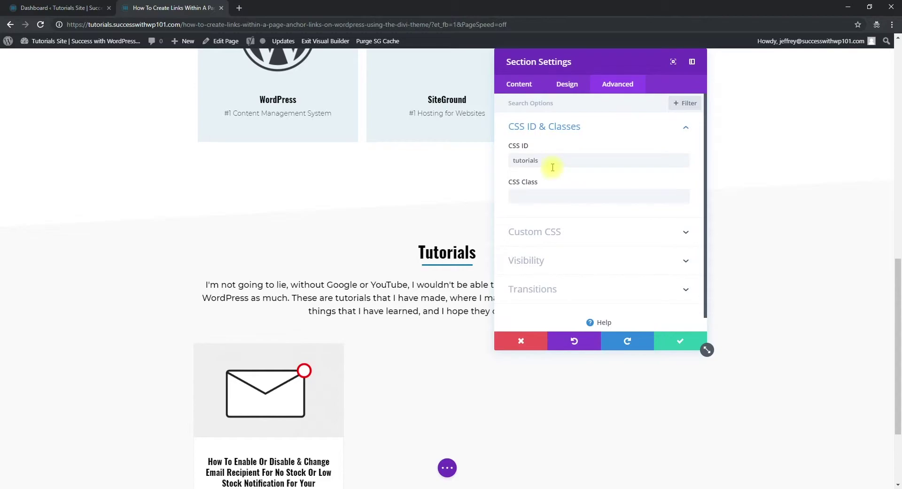
{"action": "left_click", "coordinate": [678, 341]}
- Set the Learn More Button Link URL to #tutorials, confirm it, and save the page
{"action": "scroll", "coordinate": [534, 342], "scroll_direction": "up", "scroll_amount": 4}
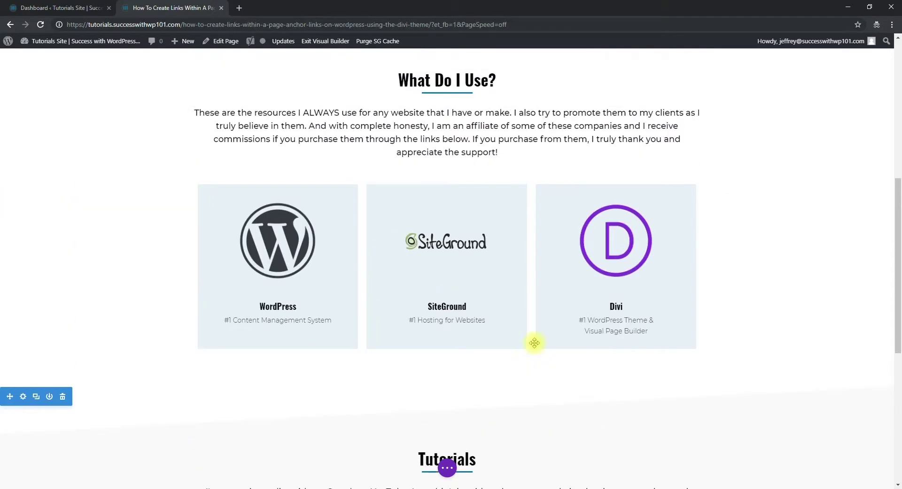
{"action": "scroll", "coordinate": [534, 343], "scroll_direction": "up", "scroll_amount": 7}
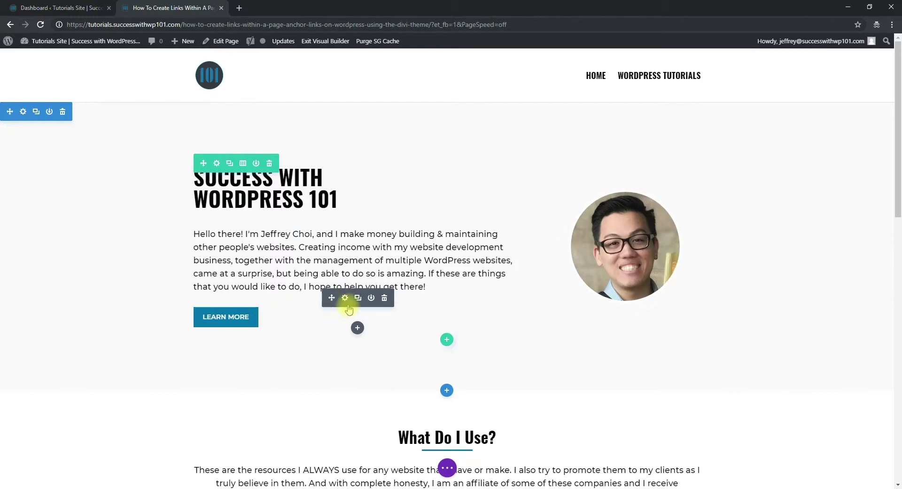
{"action": "left_click", "coordinate": [345, 298]}
{"action": "left_click", "coordinate": [538, 196]}
{"action": "left_click", "coordinate": [541, 194]}
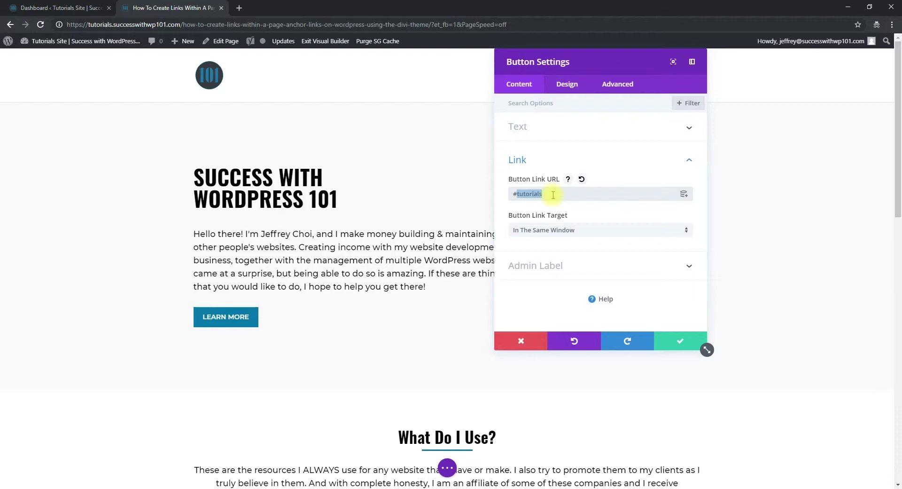
{"action": "left_click", "coordinate": [673, 342]}
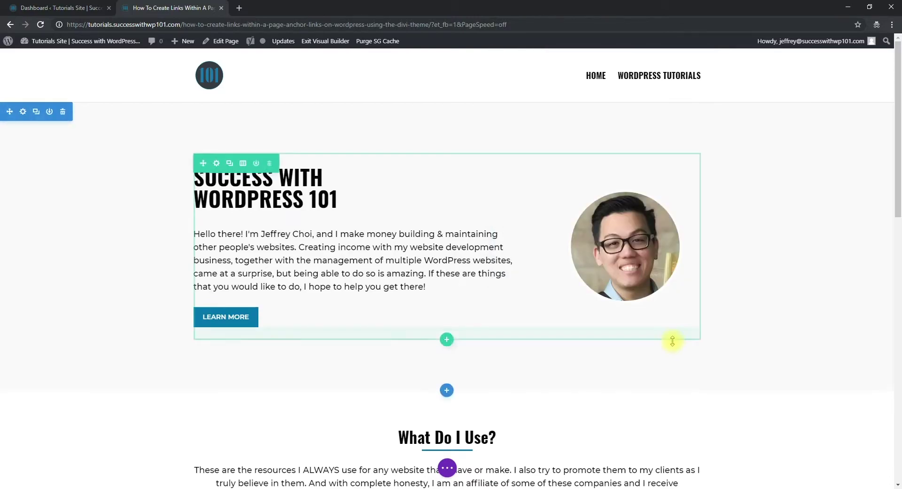
{"action": "left_click", "coordinate": [447, 467]}
{"action": "left_click", "coordinate": [867, 468]}
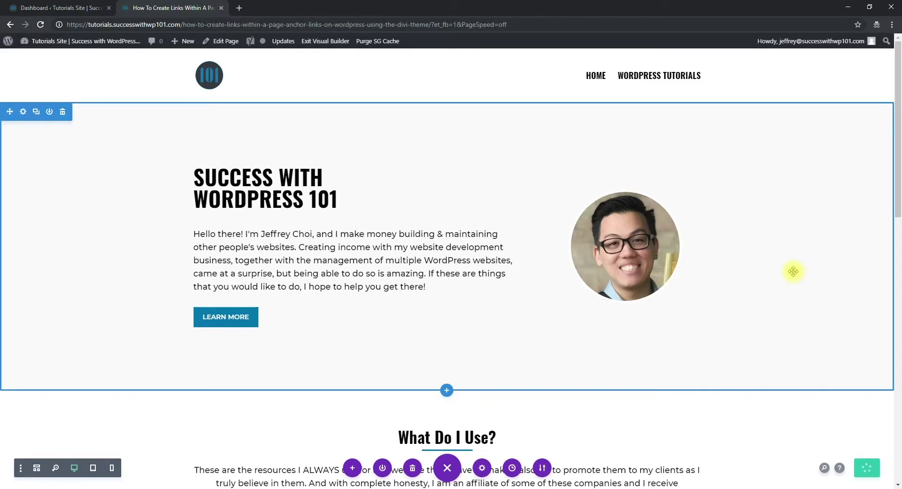
- Open the live page in a new tab, test that LEARN MORE jumps to Tutorials, then return
{"action": "mouse_move", "coordinate": [816, 388]}
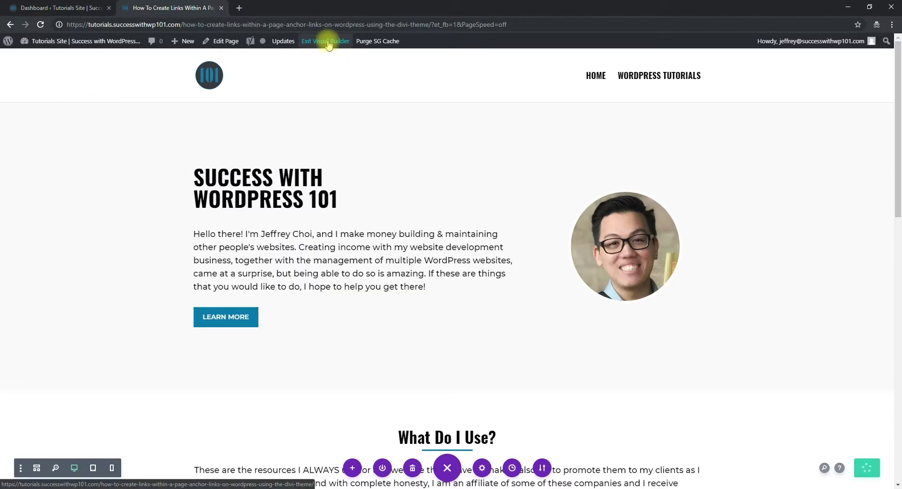
{"action": "right_click", "coordinate": [328, 43]}
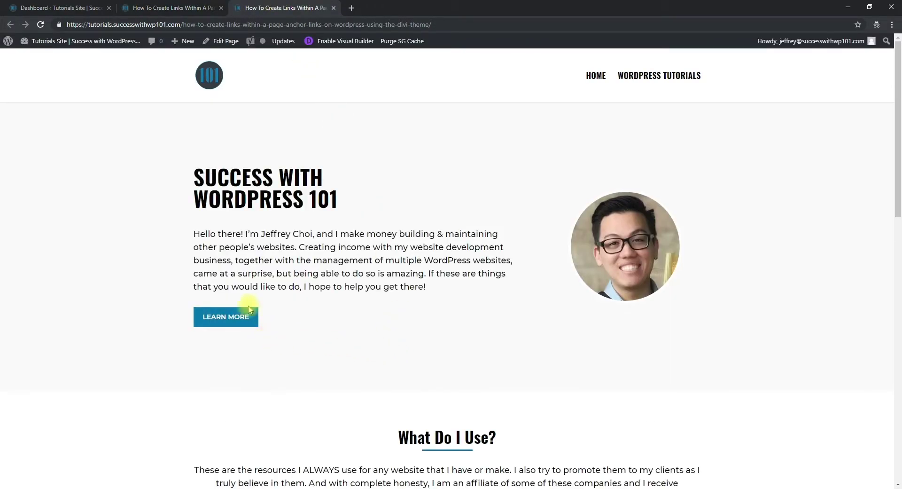
{"action": "left_click", "coordinate": [250, 317]}
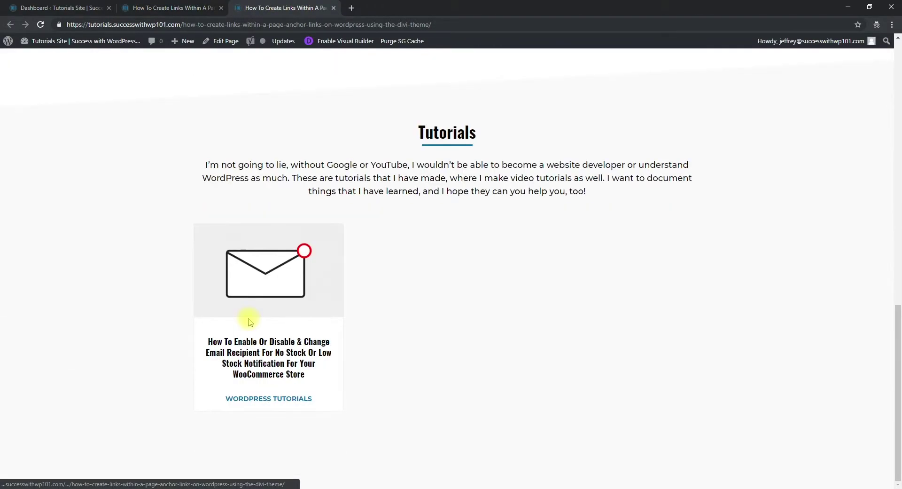
{"action": "left_click", "coordinate": [193, 7]}
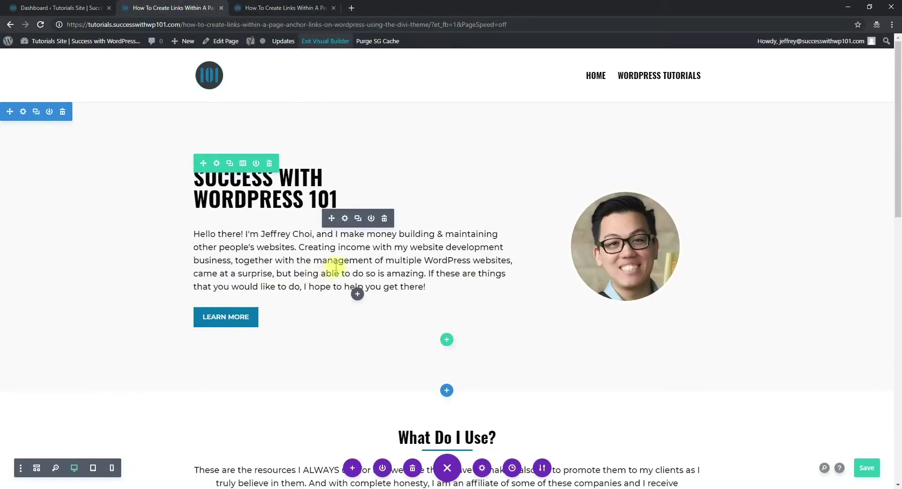
- Add 'Click here to learn more!' below the intro, link 'here' to #tutorials, and save
{"action": "left_click", "coordinate": [345, 218]}
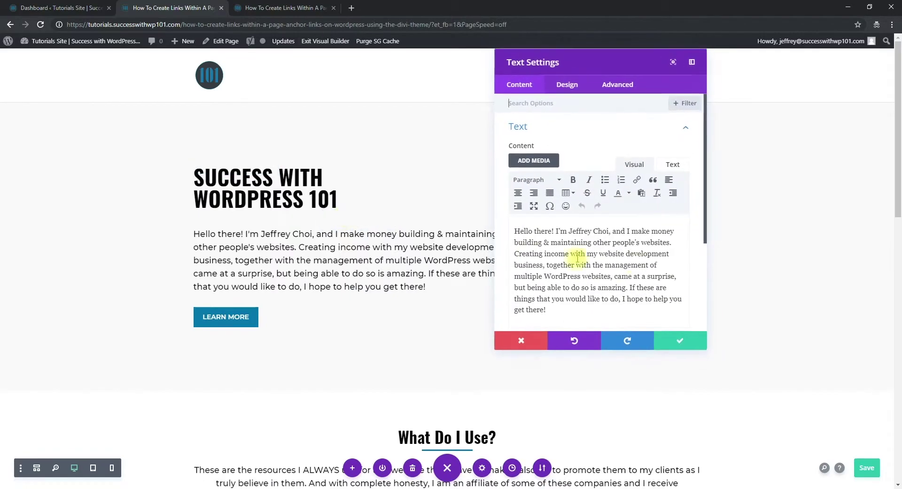
{"action": "scroll", "coordinate": [611, 268], "scroll_direction": "down", "scroll_amount": 1}
{"action": "left_click", "coordinate": [611, 268]}
{"action": "key", "text": "Return"}
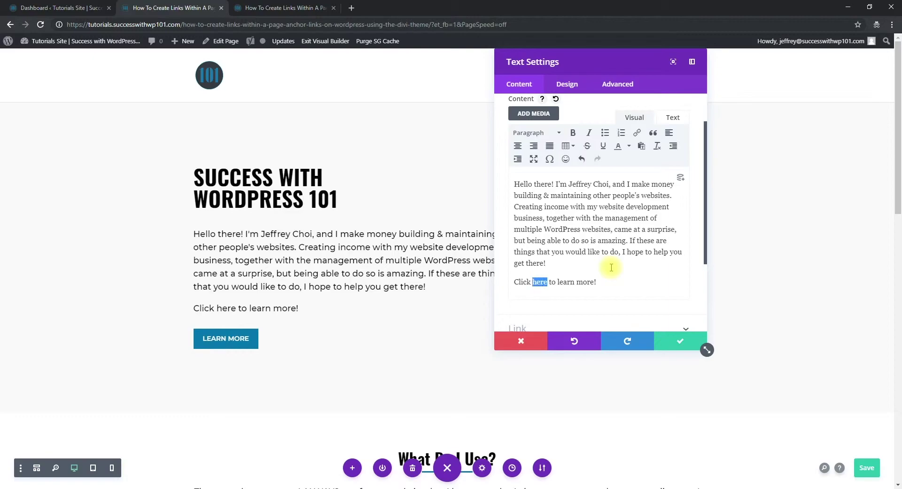
{"action": "left_click", "coordinate": [638, 135]}
{"action": "left_click", "coordinate": [431, 232]}
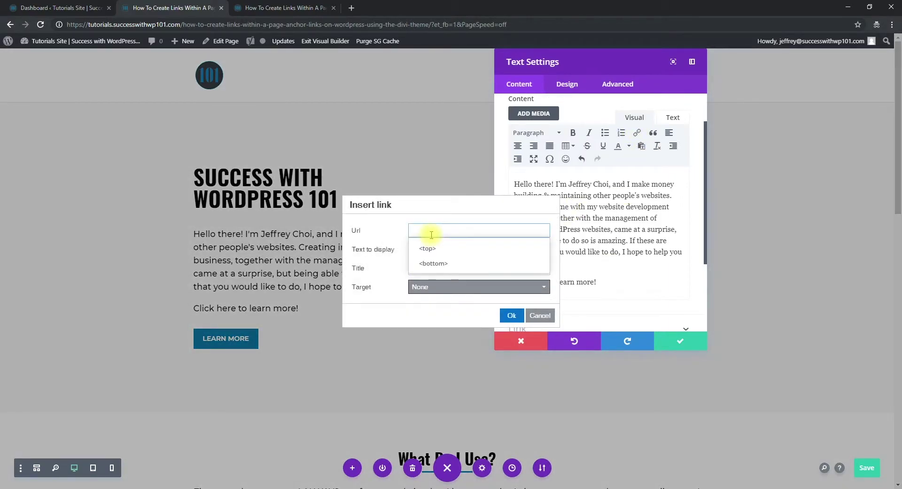
{"action": "type", "text": "#tutorials"}
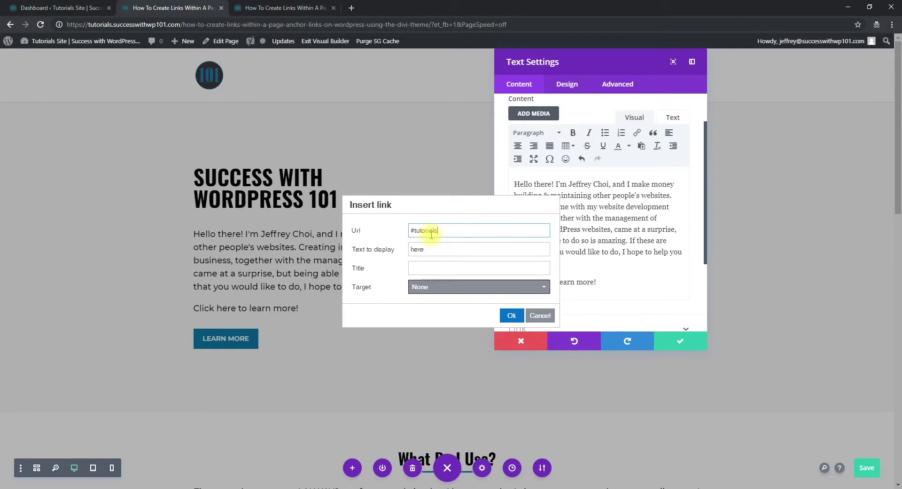
{"action": "left_click", "coordinate": [513, 314]}
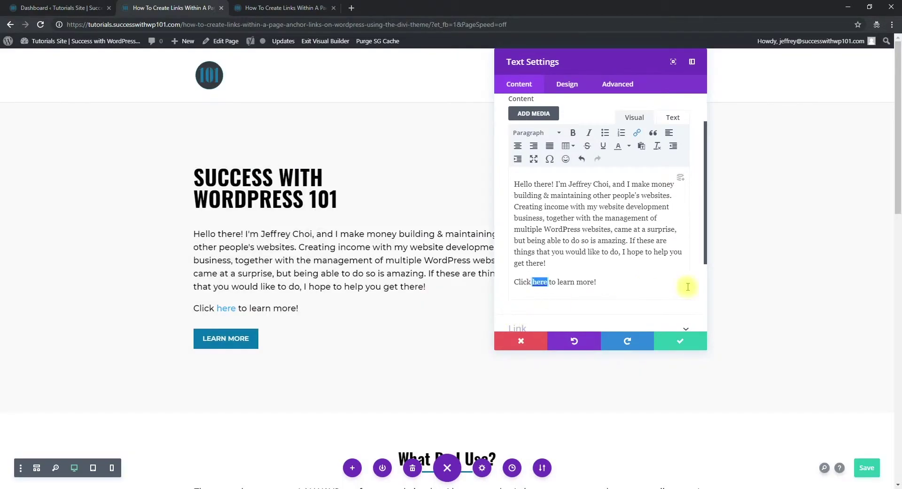
{"action": "left_click", "coordinate": [680, 340]}
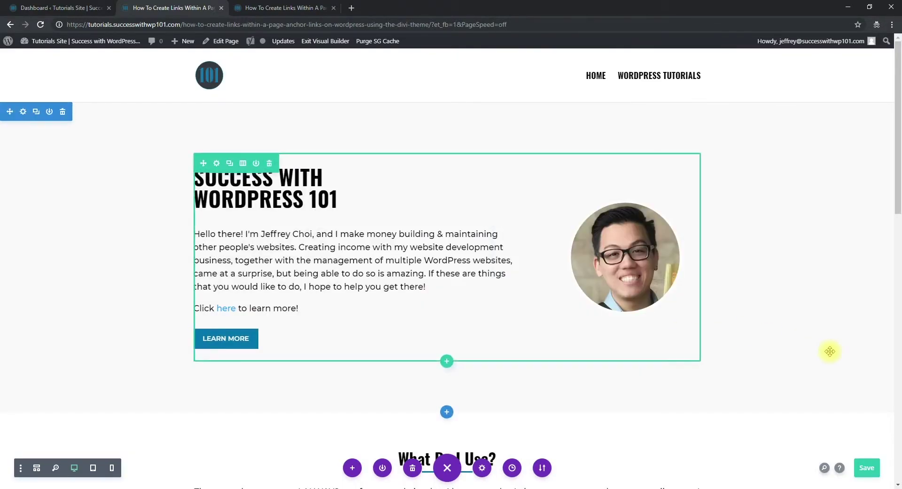
{"action": "left_click", "coordinate": [866, 466]}
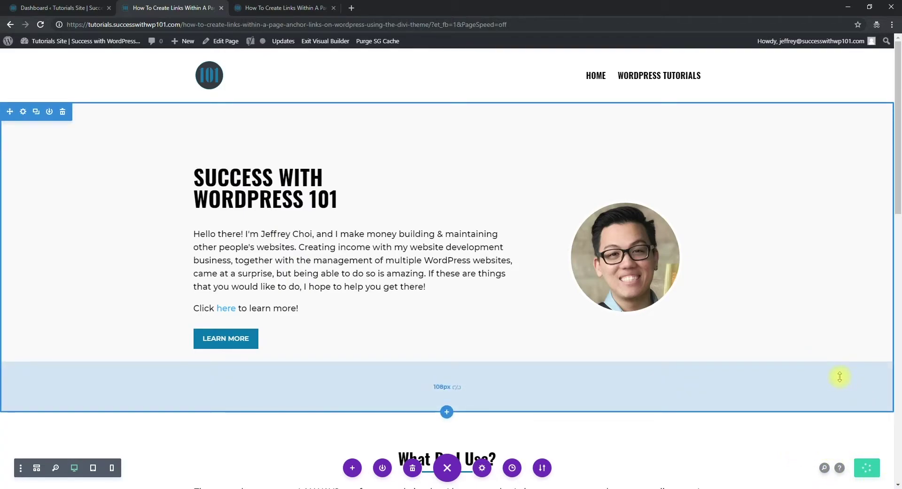
- Refresh the live page and test that the 'here' link and Learn More both reach Tutorials
{"action": "left_click", "coordinate": [298, 8]}
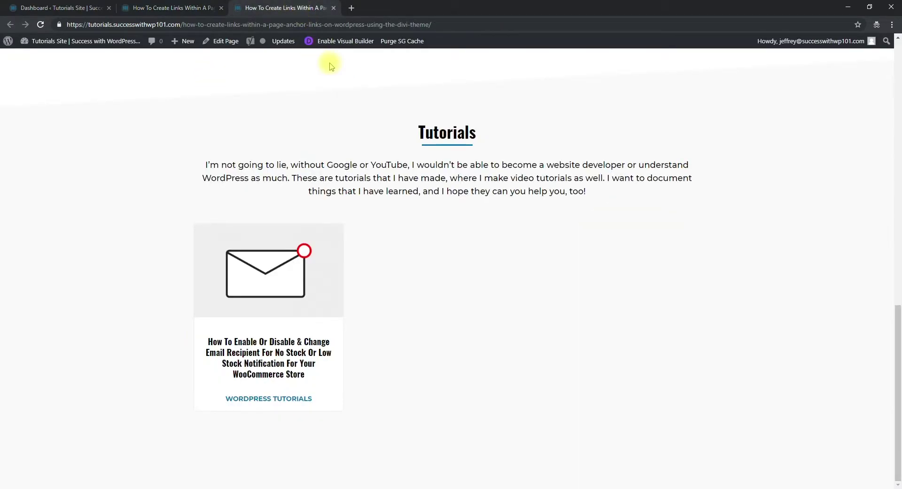
{"action": "scroll", "coordinate": [306, 241], "scroll_direction": "up", "scroll_amount": 15}
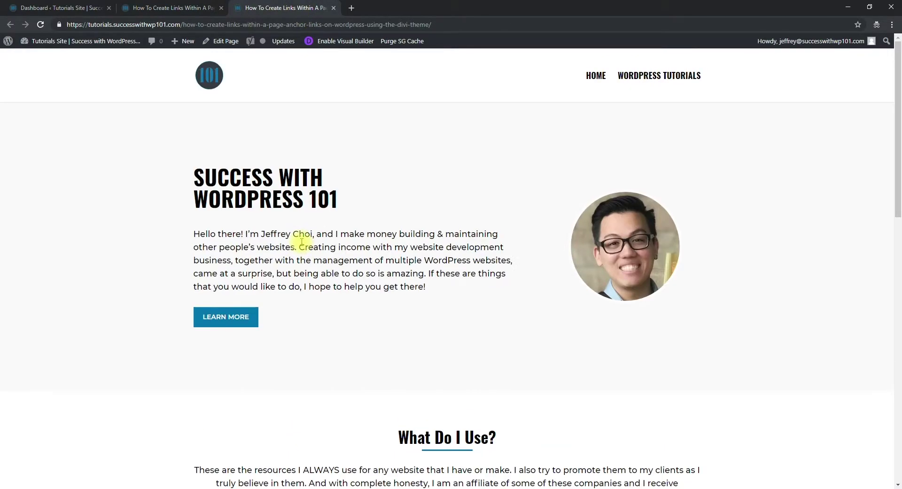
{"action": "key", "text": "F5"}
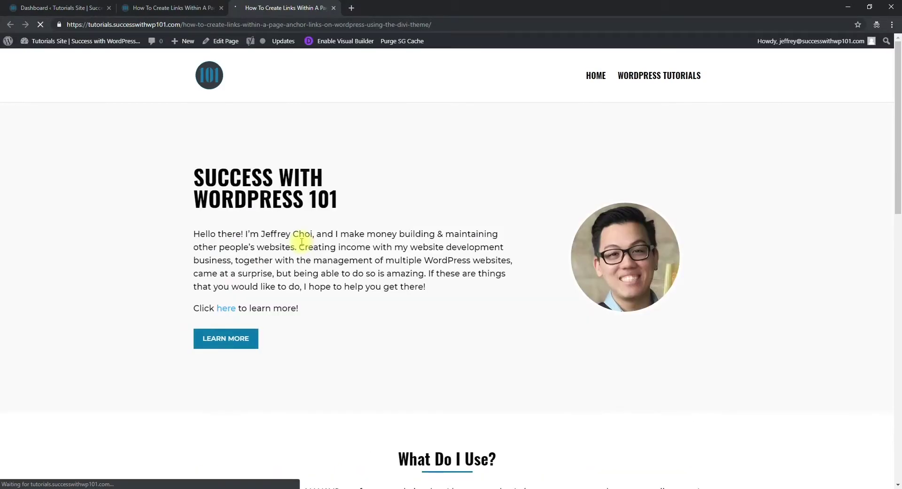
{"action": "left_click", "coordinate": [223, 310]}
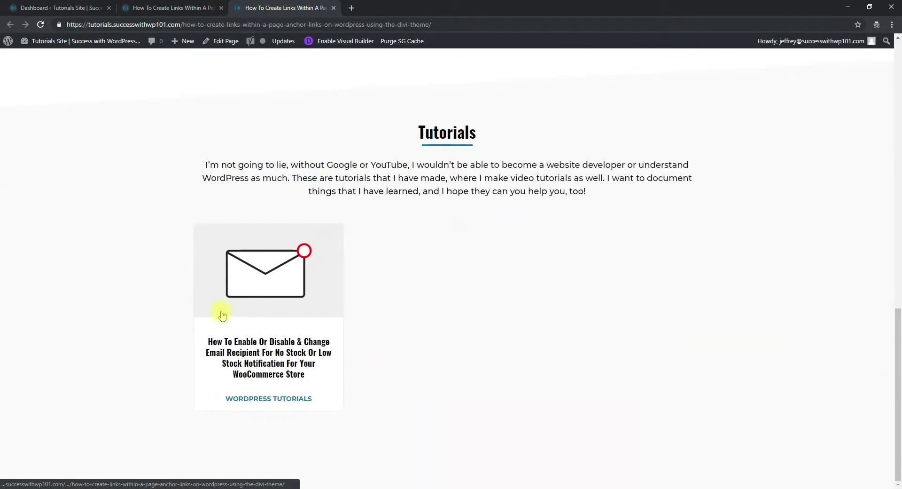
{"action": "scroll", "coordinate": [433, 315], "scroll_direction": "up", "scroll_amount": 15}
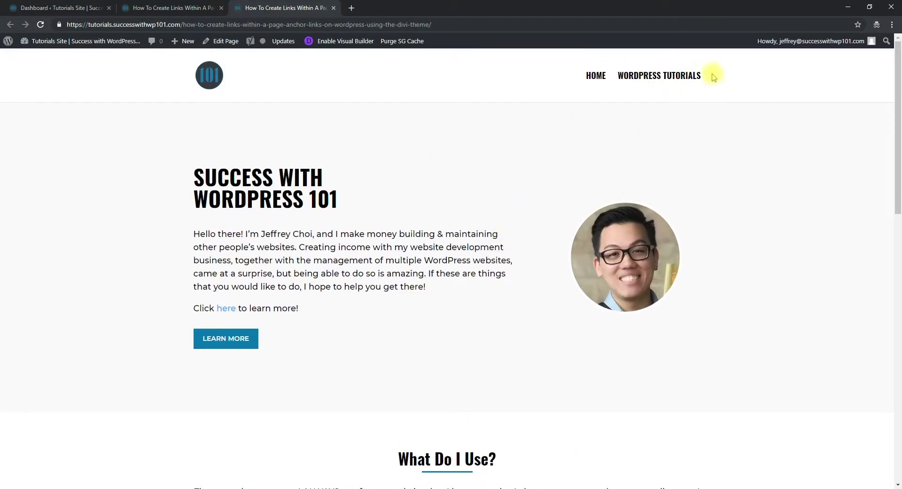
{"action": "left_click", "coordinate": [695, 75]}
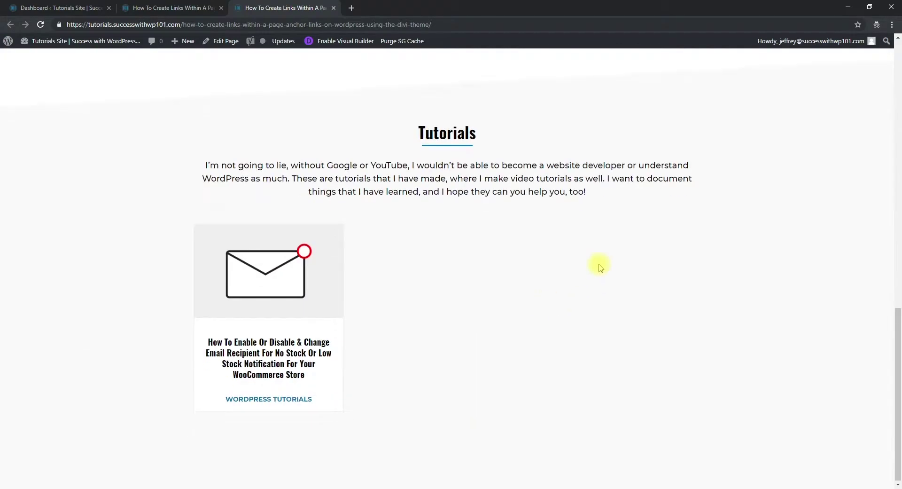
{"action": "scroll", "coordinate": [481, 250], "scroll_direction": "up", "scroll_amount": 15}
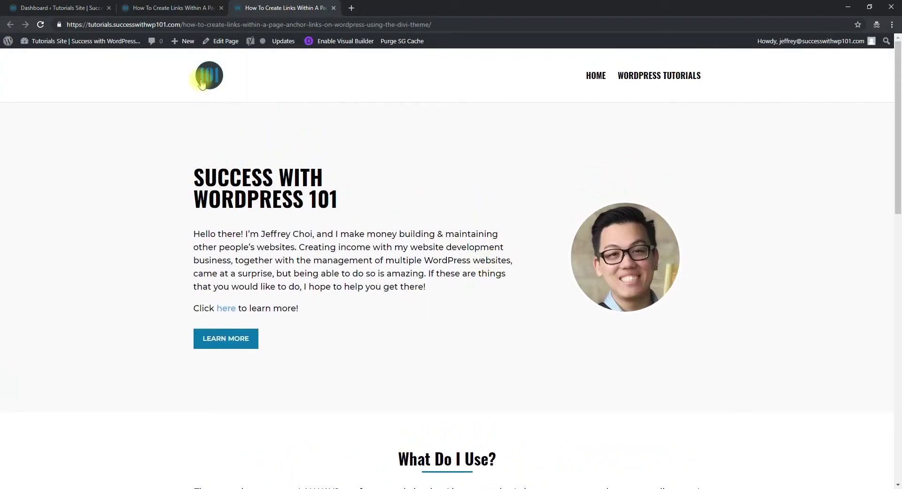
- From the dashboard, open Appearance > Menus and expand Custom Links with the URL field focused
{"action": "left_click", "coordinate": [64, 4]}
{"action": "mouse_move", "coordinate": [21, 268]}
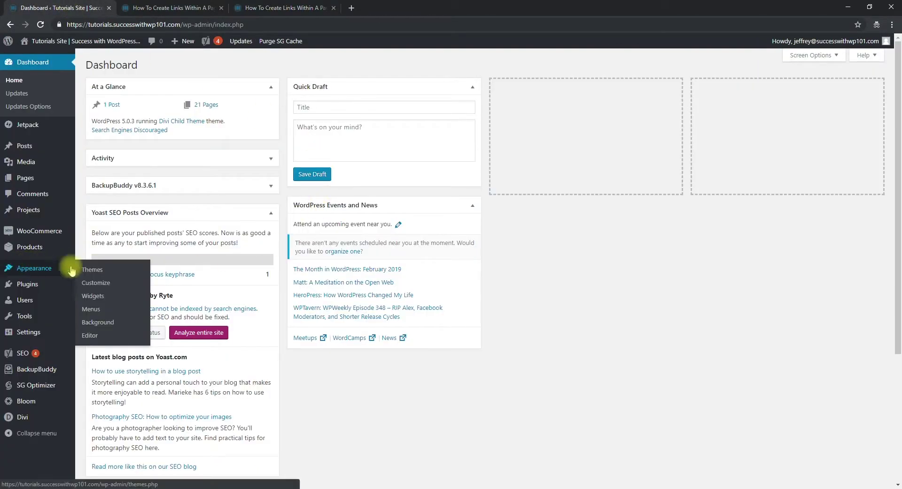
{"action": "left_click", "coordinate": [124, 311]}
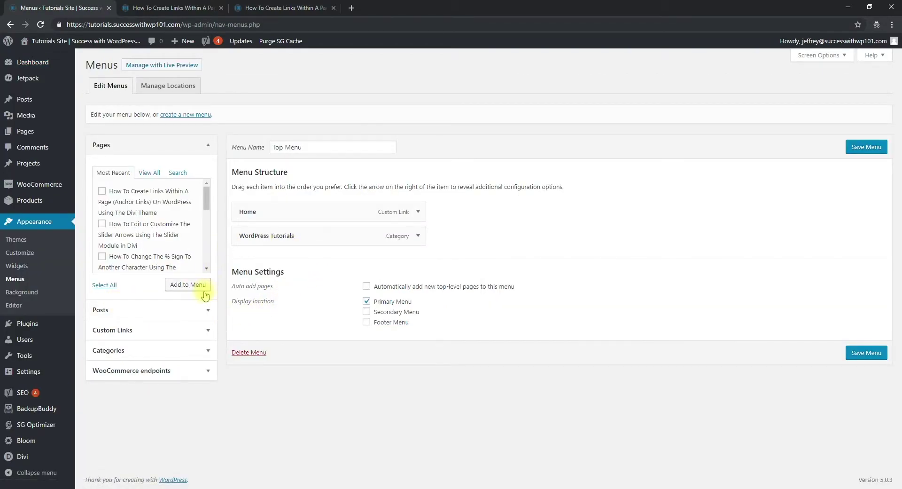
{"action": "left_click", "coordinate": [210, 333]}
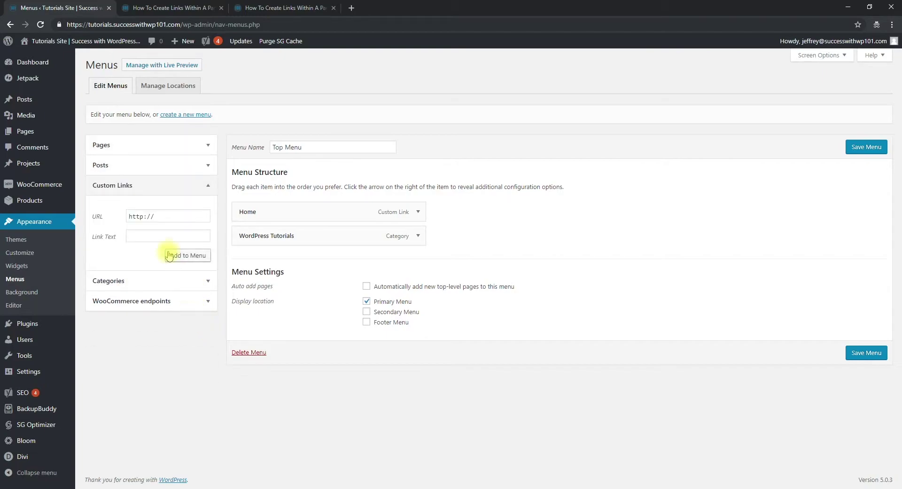
{"action": "left_click", "coordinate": [159, 217]}
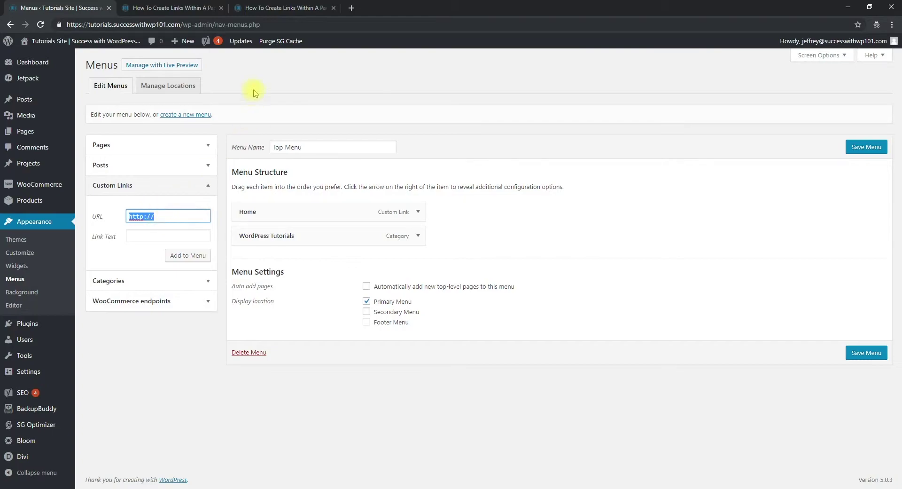
- Fill the custom link URL with the site's base address copied from the live page plus #tutorials
{"action": "left_click", "coordinate": [273, 8]}
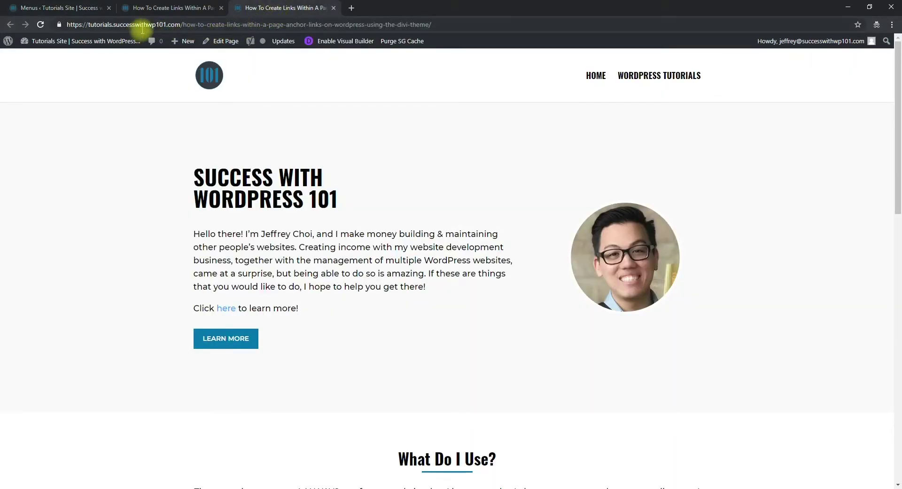
{"action": "left_click", "coordinate": [177, 24]}
{"action": "left_click", "coordinate": [183, 26]}
{"action": "left_click_drag", "start_coordinate": [184, 24], "coordinate": [53, 29]}
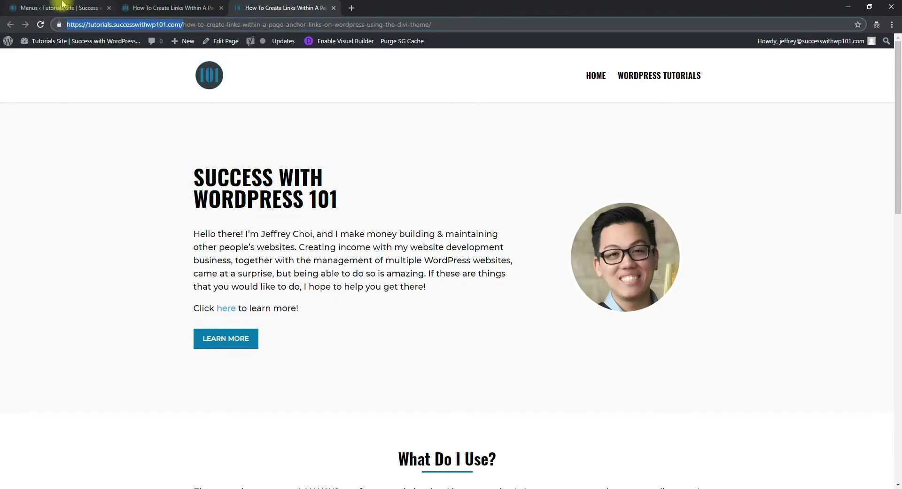
{"action": "left_click", "coordinate": [64, 8]}
{"action": "key", "text": "ctrl+v"}
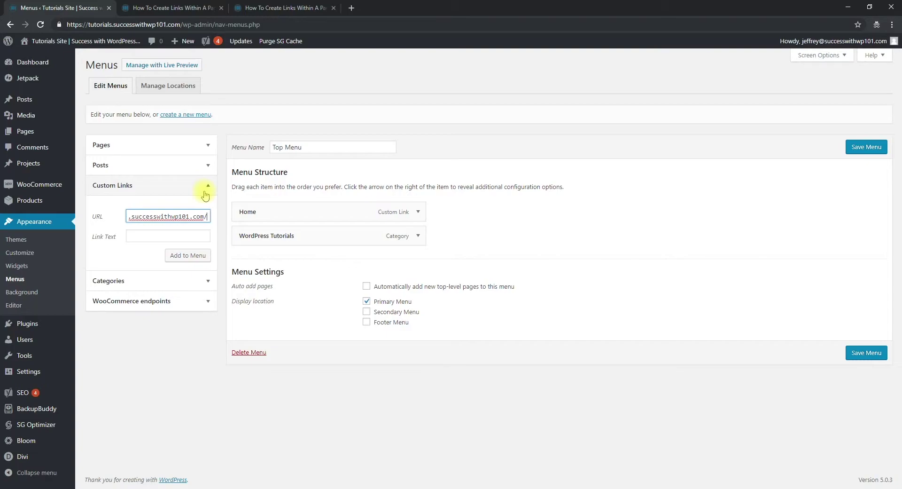
{"action": "type", "text": "#tutorials"}
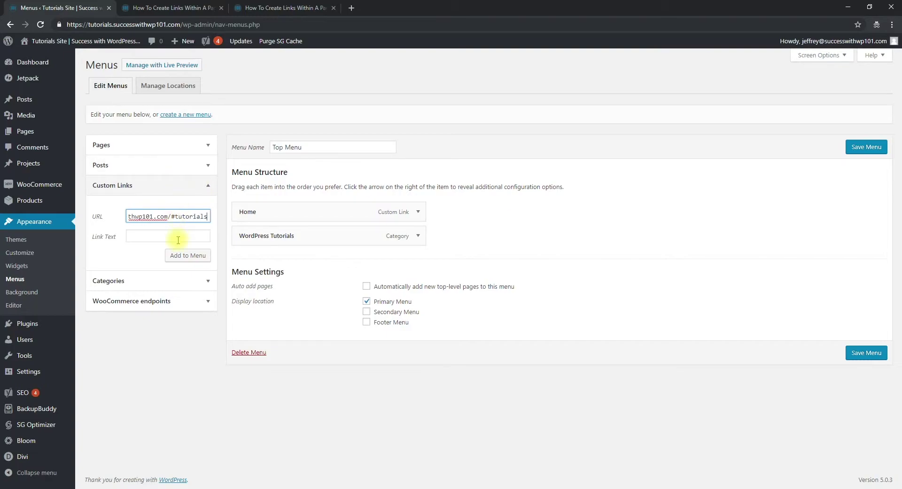
- Name the link Tutorials, add it to Top Menu after WordPress Tutorials, and save the menu
{"action": "left_click", "coordinate": [177, 240]}
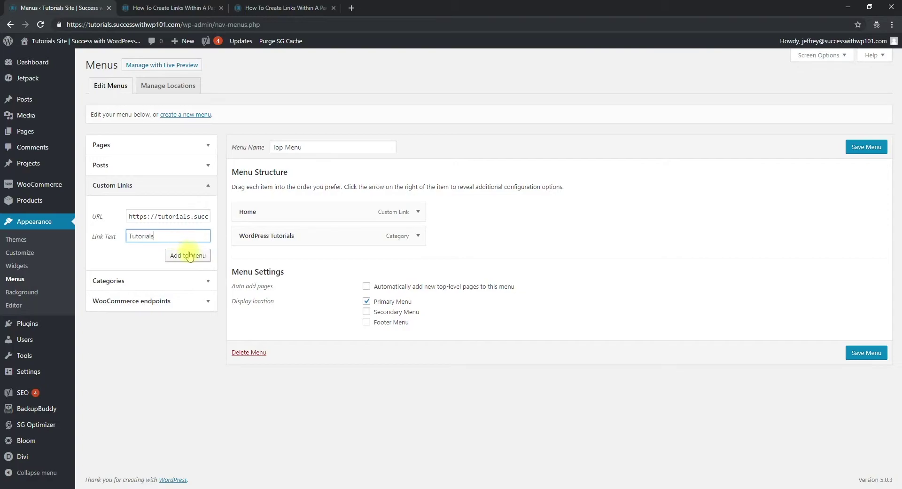
{"action": "left_click", "coordinate": [190, 256]}
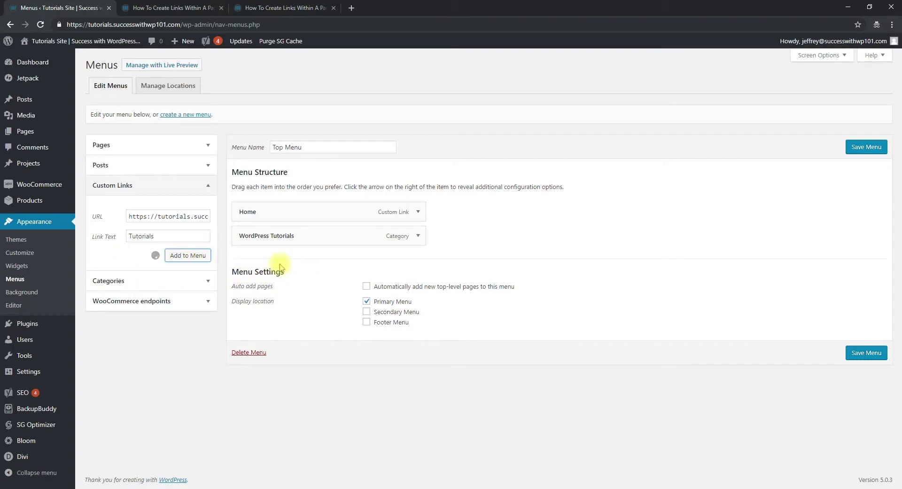
{"action": "left_click_drag", "start_coordinate": [324, 258], "coordinate": [302, 261]}
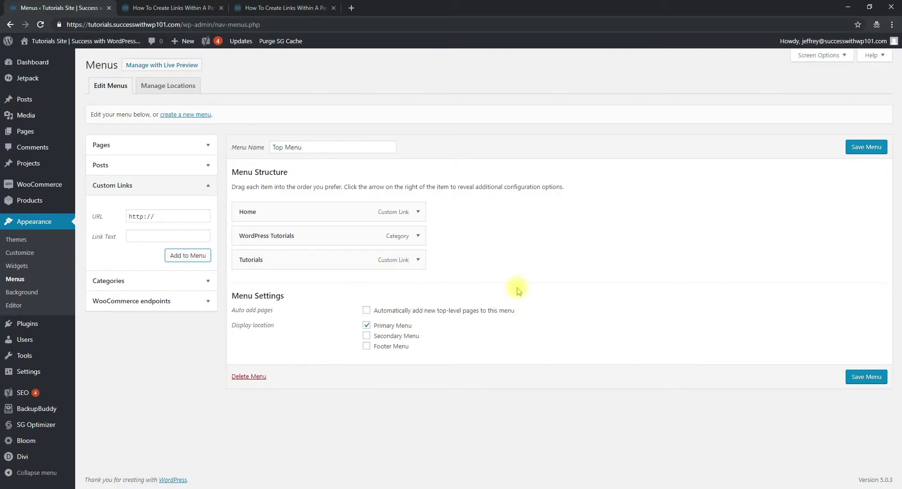
{"action": "left_click", "coordinate": [866, 147]}
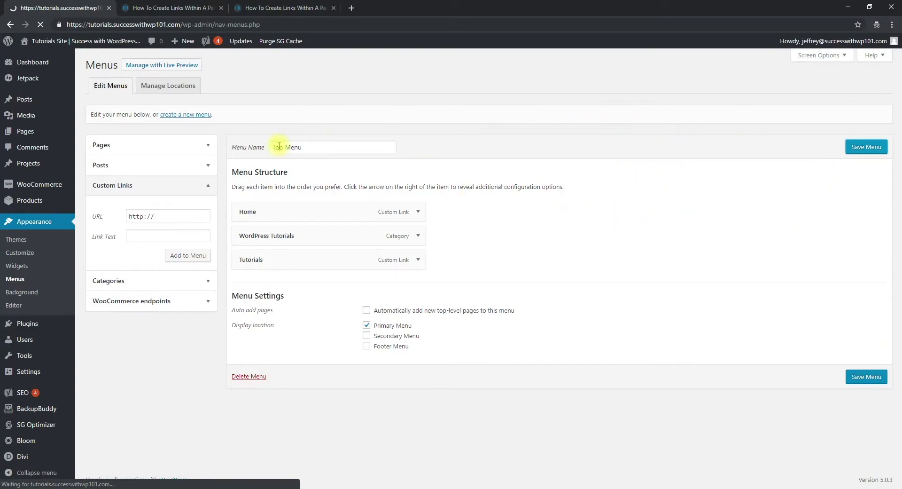
- Reload the live site and check the new TUTORIALS menu item jumps to the Tutorials section
{"action": "left_click", "coordinate": [264, 5]}
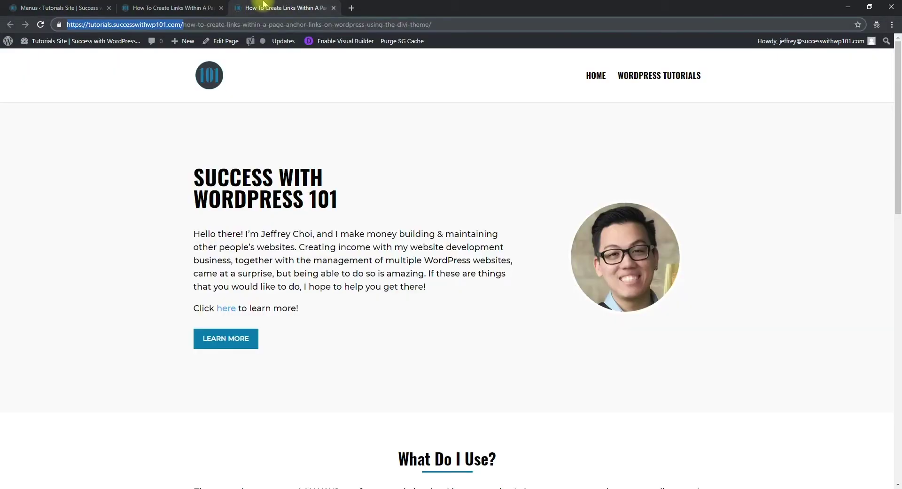
{"action": "left_click", "coordinate": [357, 81]}
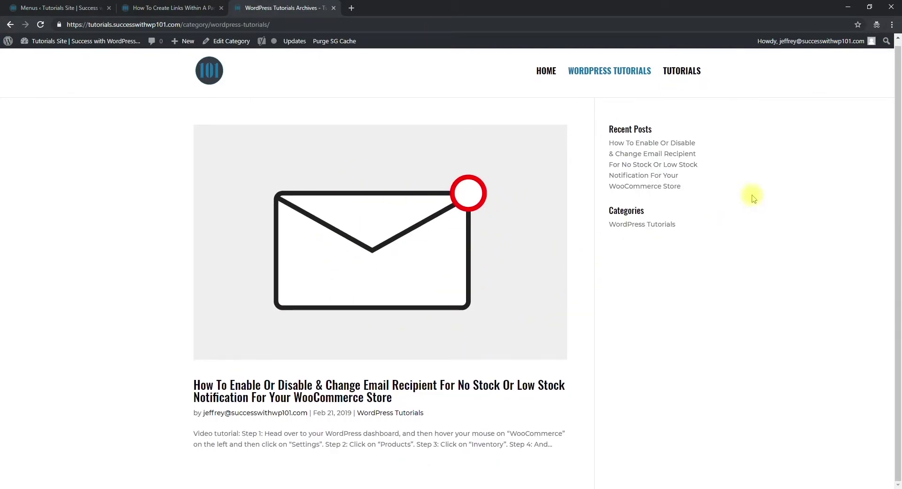
{"action": "left_click", "coordinate": [691, 75]}
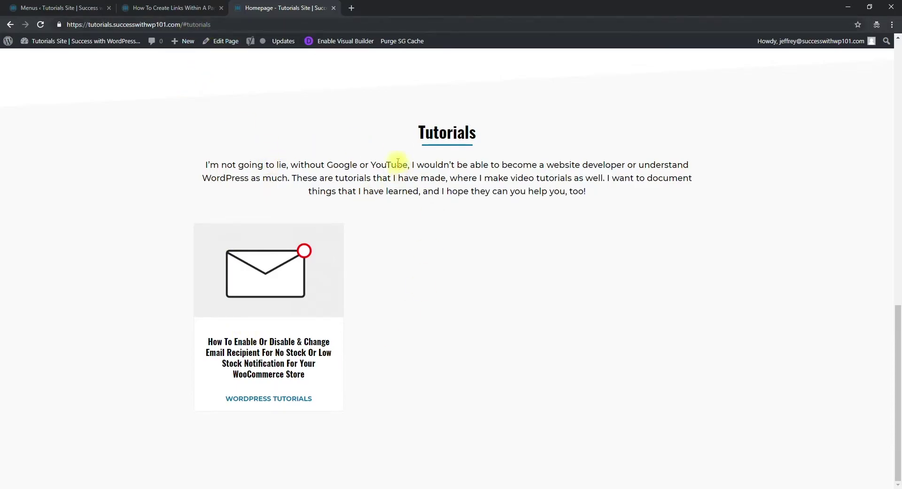
{"action": "scroll", "coordinate": [395, 161], "scroll_direction": "up", "scroll_amount": 10}
{"action": "scroll", "coordinate": [382, 268], "scroll_direction": "down", "scroll_amount": 5}
{"action": "scroll", "coordinate": [394, 275], "scroll_direction": "down", "scroll_amount": 5}
- Back in Divi Builder, confirm the Learn More button's link URL is #tutorials, closing without changes
{"action": "left_click", "coordinate": [155, 8]}
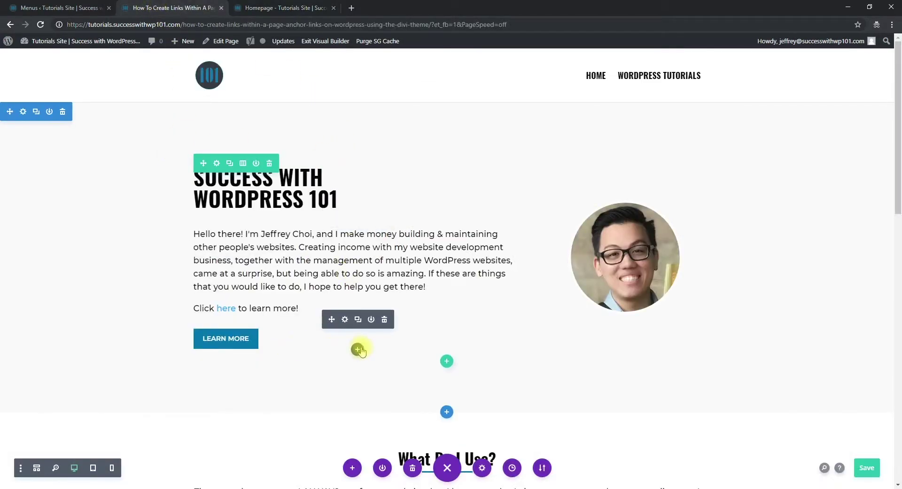
{"action": "scroll", "coordinate": [362, 349], "scroll_direction": "down", "scroll_amount": 12}
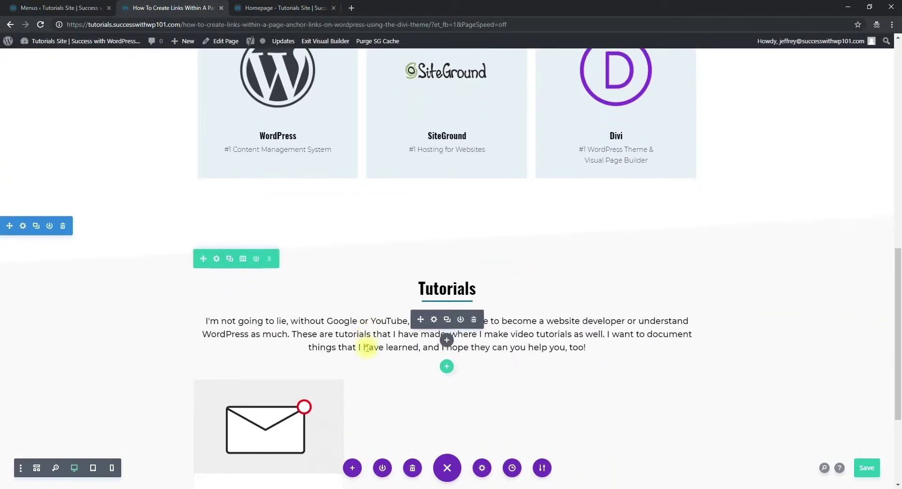
{"action": "scroll", "coordinate": [368, 347], "scroll_direction": "down", "scroll_amount": 2}
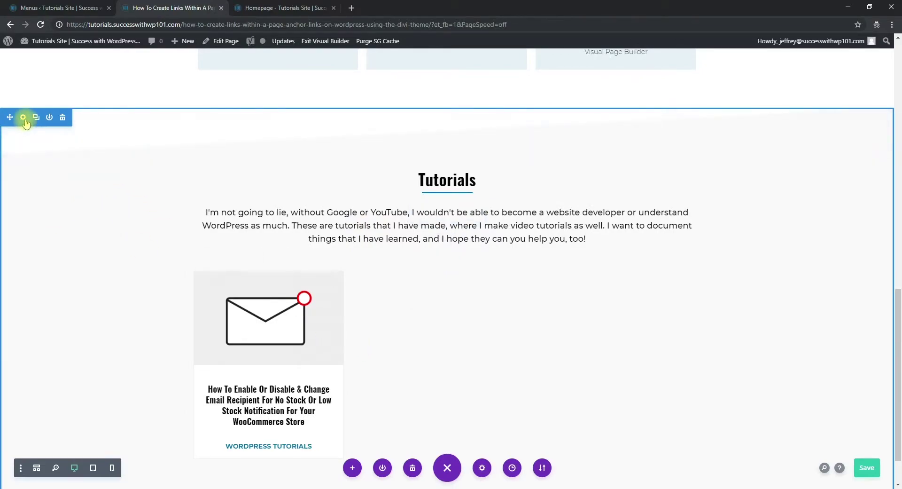
{"action": "scroll", "coordinate": [321, 232], "scroll_direction": "up", "scroll_amount": 15}
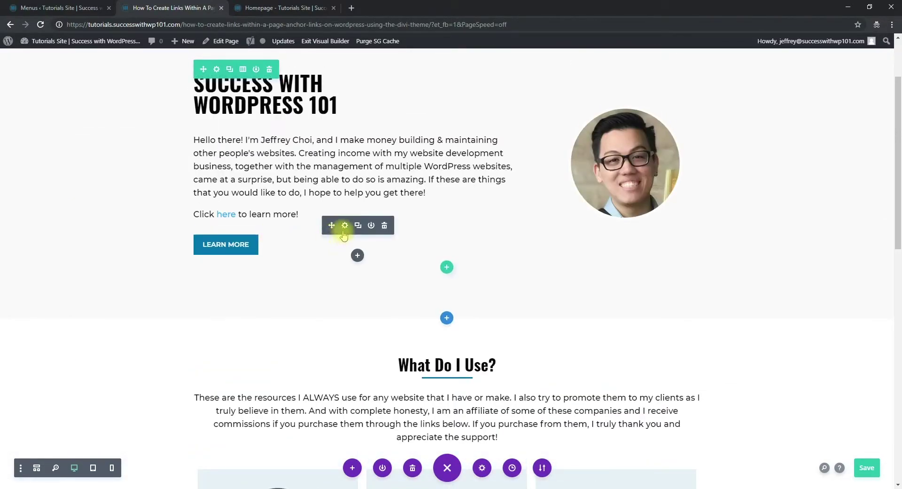
{"action": "left_click", "coordinate": [345, 226]}
{"action": "left_click", "coordinate": [617, 82]}
{"action": "left_click", "coordinate": [522, 84]}
{"action": "left_click", "coordinate": [528, 196]}
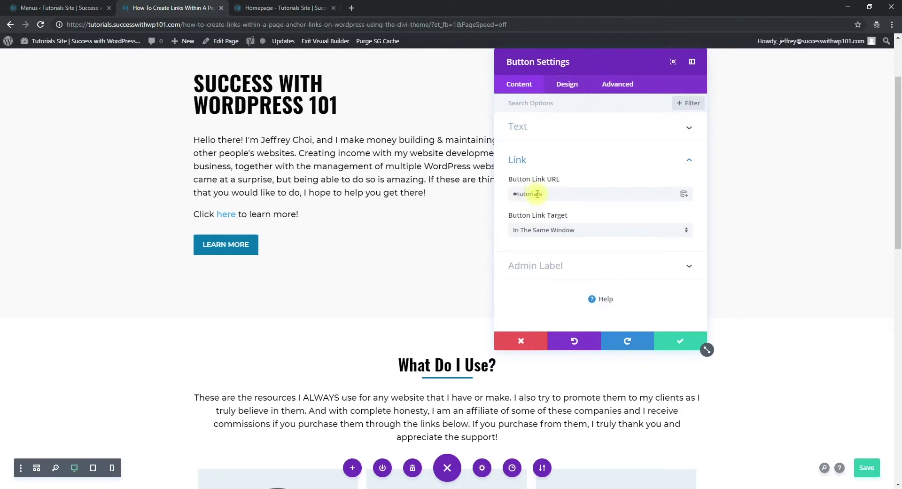
{"action": "left_click", "coordinate": [522, 341]}
- Confirm the Tutorials section's advanced CSS ID is tutorials, closing without changes
{"action": "scroll", "coordinate": [232, 342], "scroll_direction": "down", "scroll_amount": 11}
{"action": "left_click", "coordinate": [24, 162]}
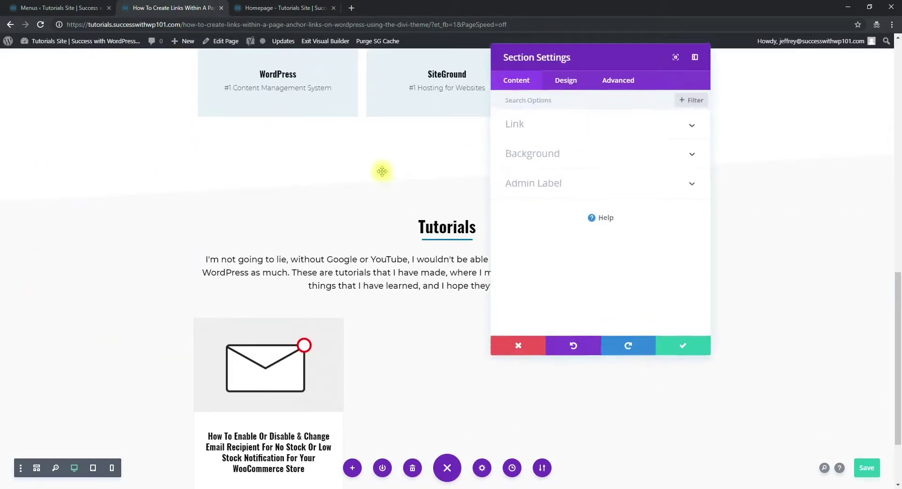
{"action": "left_click", "coordinate": [627, 85]}
{"action": "left_click", "coordinate": [584, 126]}
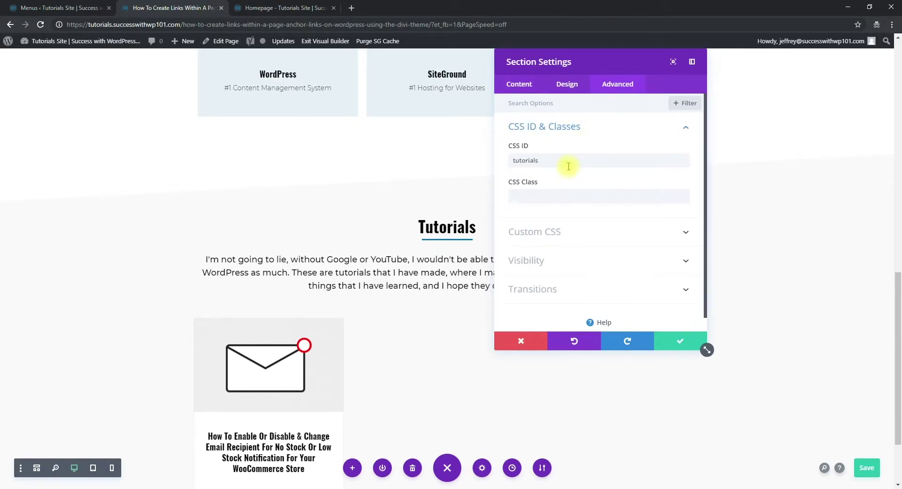
{"action": "left_click", "coordinate": [522, 341]}
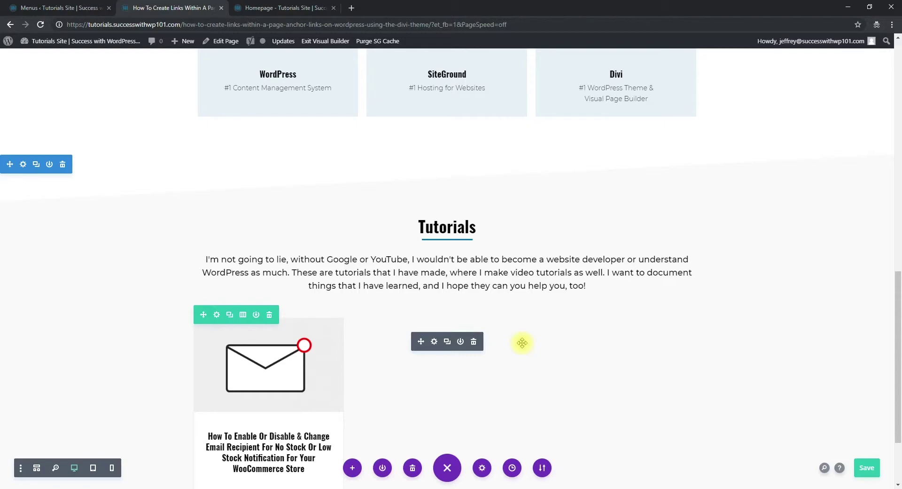